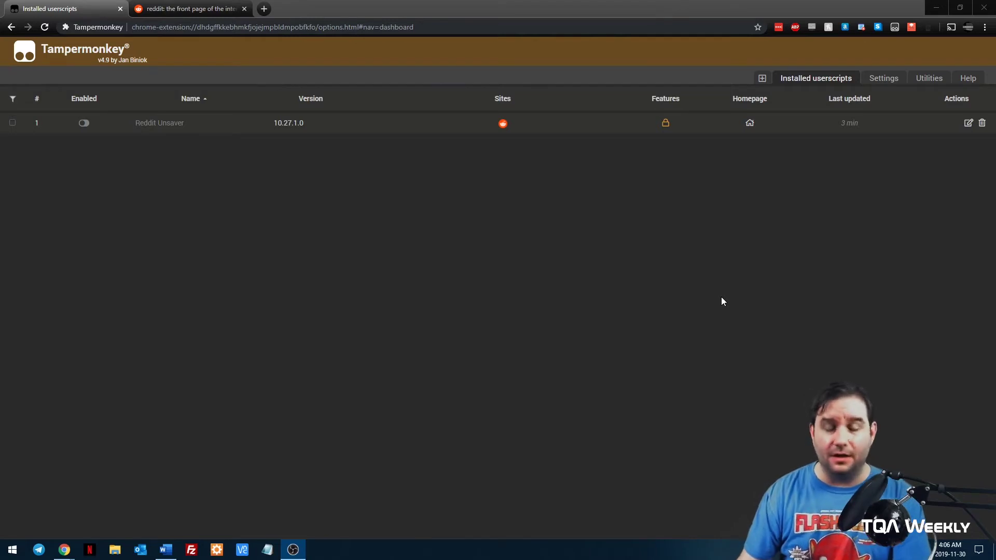
Step: Open the Reddit Unsaver script's source in the Tampermonkey editor
{"action": "left_click", "coordinate": [895, 27]}
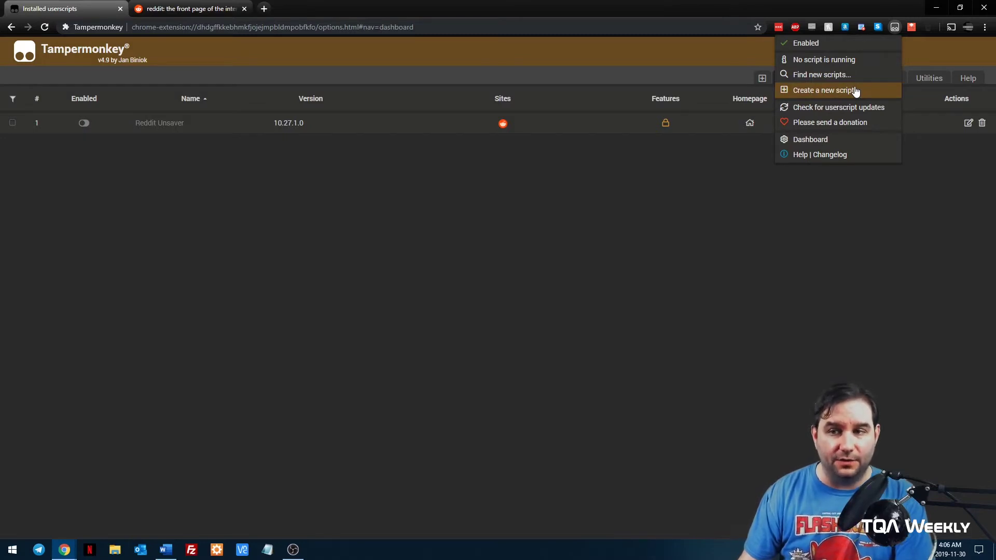
{"action": "left_click", "coordinate": [599, 209]}
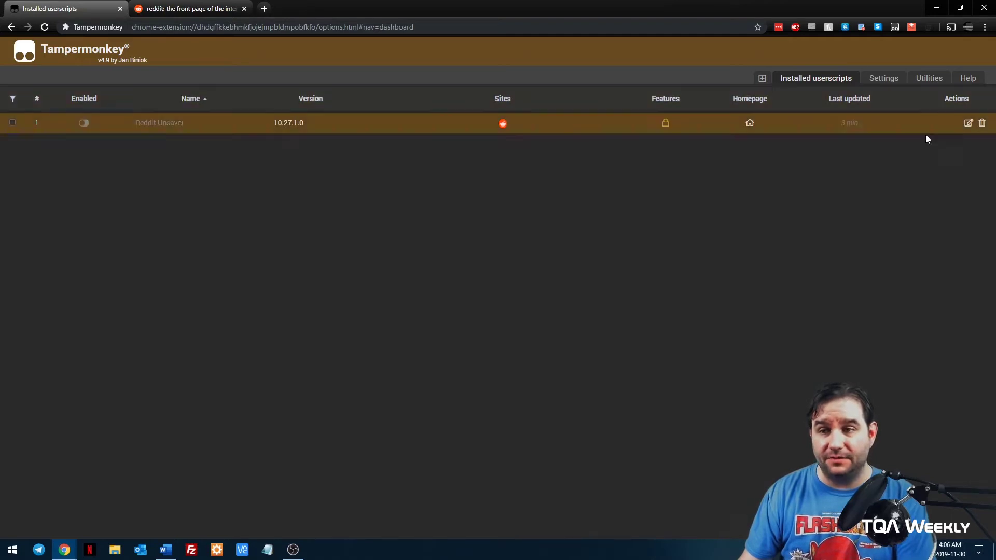
{"action": "left_click", "coordinate": [968, 124]}
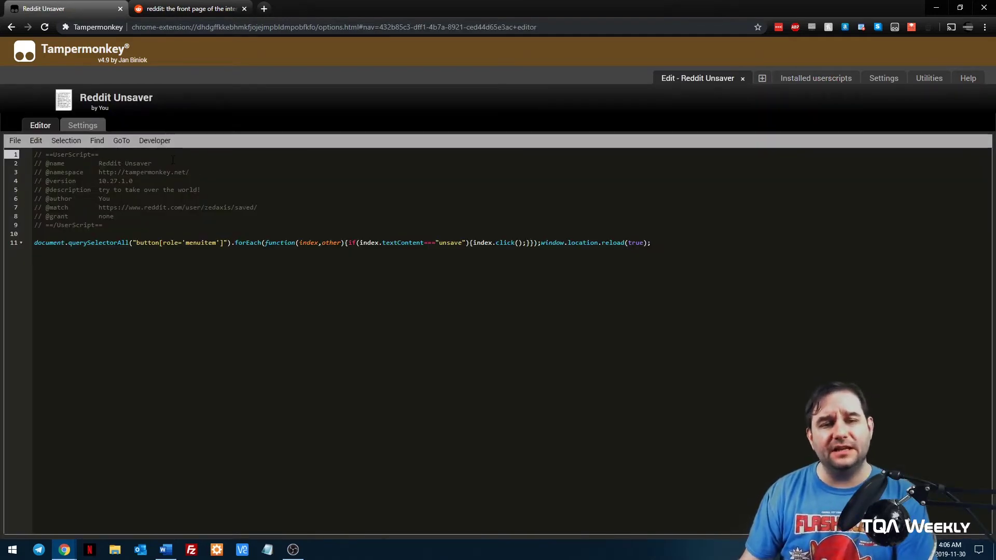
{"action": "left_click_drag", "start_coordinate": [137, 164], "coordinate": [151, 163]}
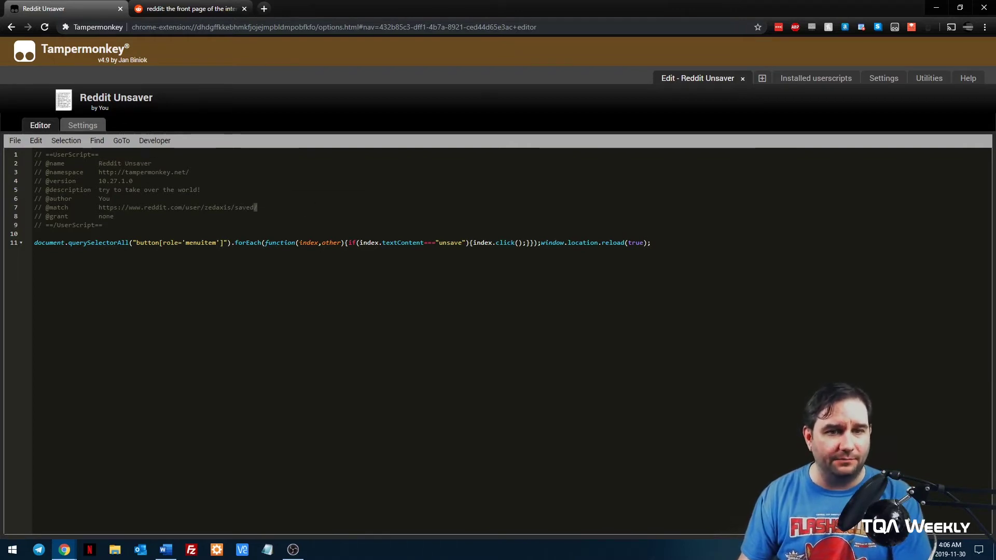
{"action": "left_click_drag", "start_coordinate": [257, 207], "coordinate": [99, 207]}
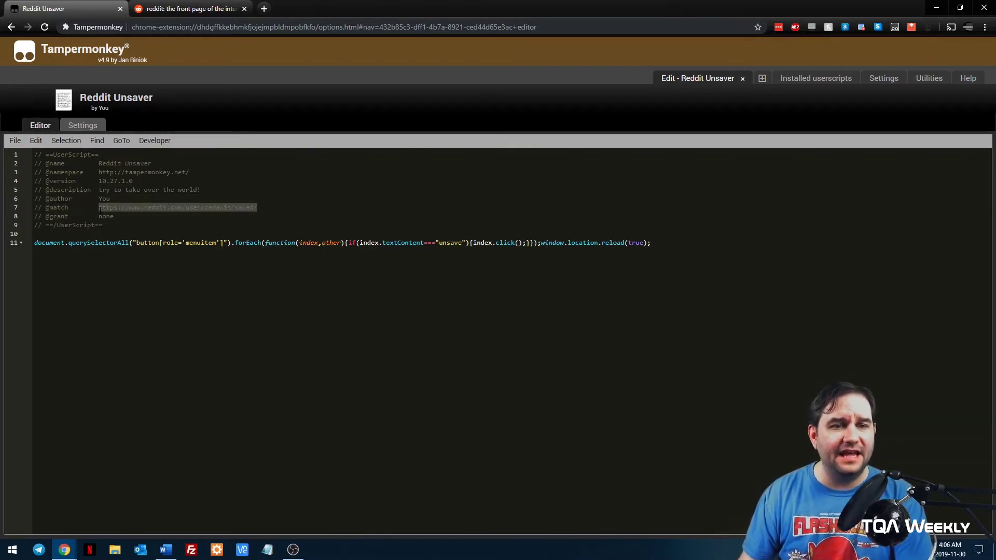
{"action": "left_click", "coordinate": [341, 202]}
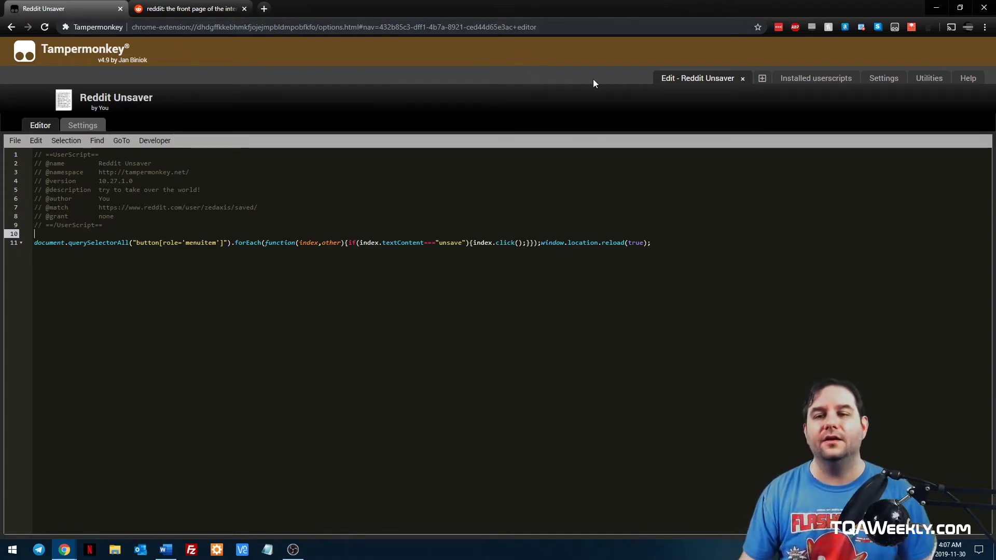
{"action": "left_click", "coordinate": [14, 140]}
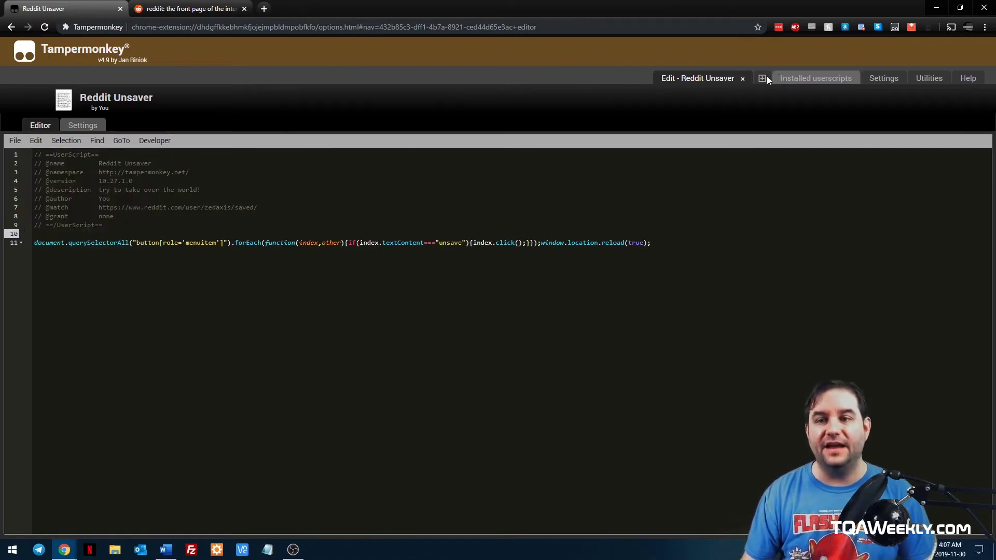
Step: Close the Reddit Unsaver editor and return to the Installed userscripts list
{"action": "left_click", "coordinate": [814, 78]}
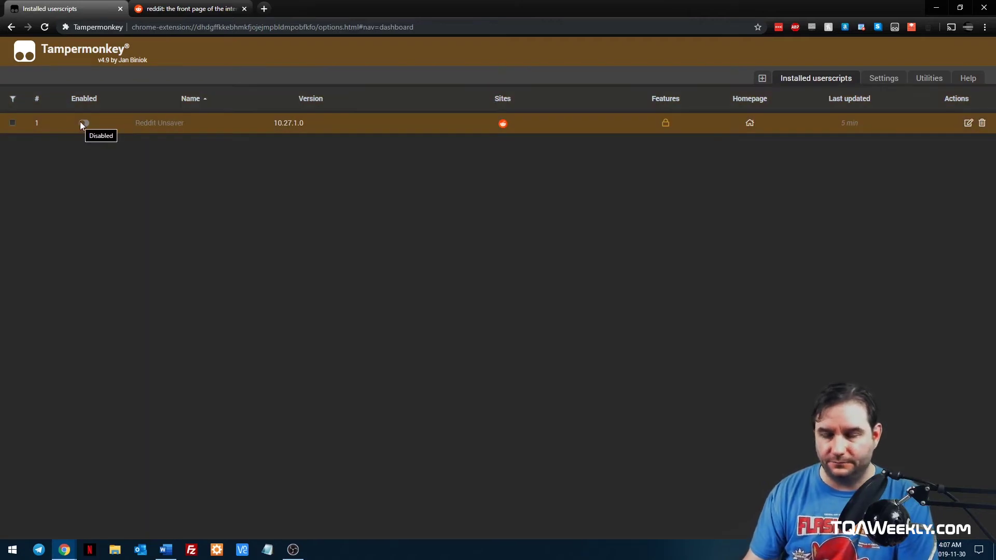
Step: View the Reddit saved posts page, then return to the Tampermonkey userscripts list
{"action": "left_click", "coordinate": [173, 6]}
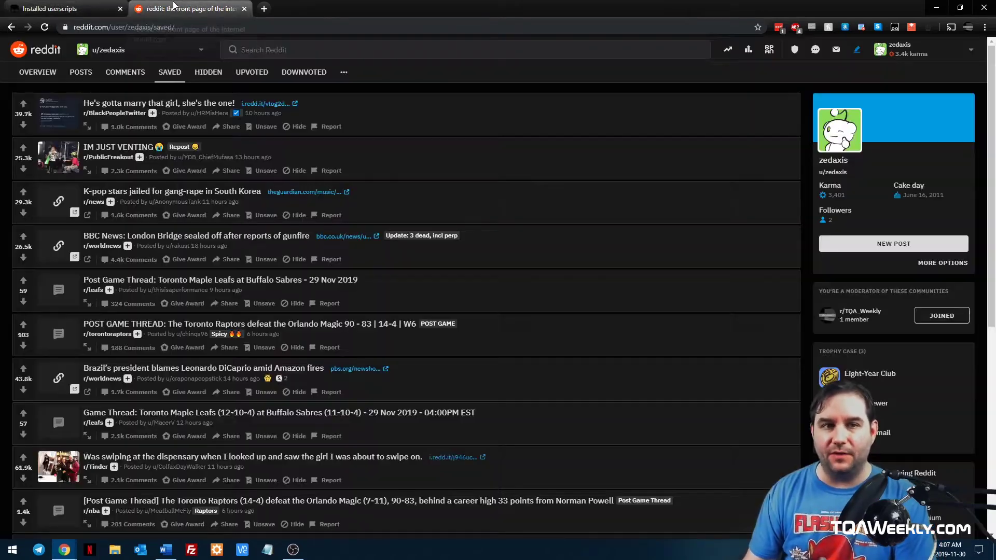
{"action": "scroll", "coordinate": [383, 129], "scroll_direction": "down", "scroll_amount": 1}
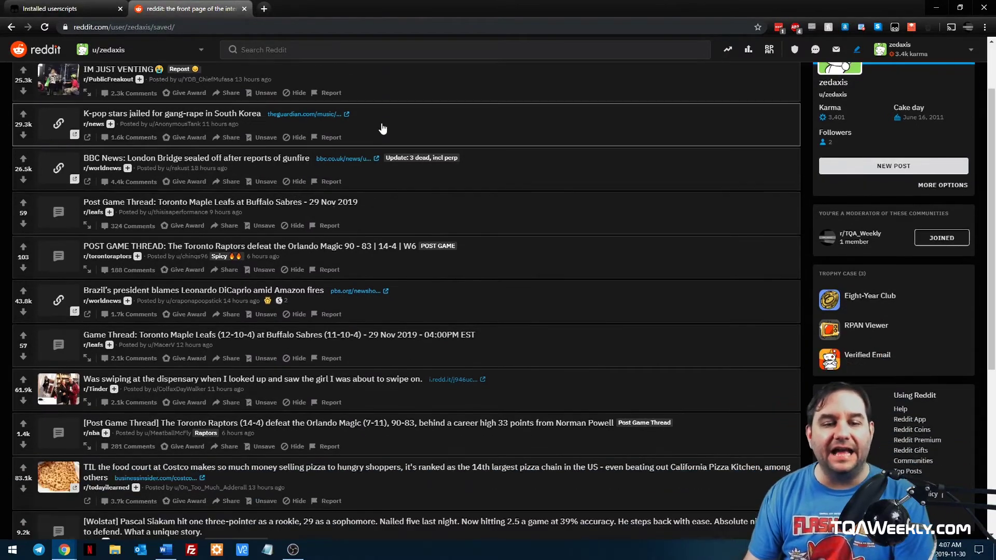
{"action": "scroll", "coordinate": [382, 127], "scroll_direction": "down", "scroll_amount": 2}
{"action": "scroll", "coordinate": [368, 134], "scroll_direction": "down", "scroll_amount": 2}
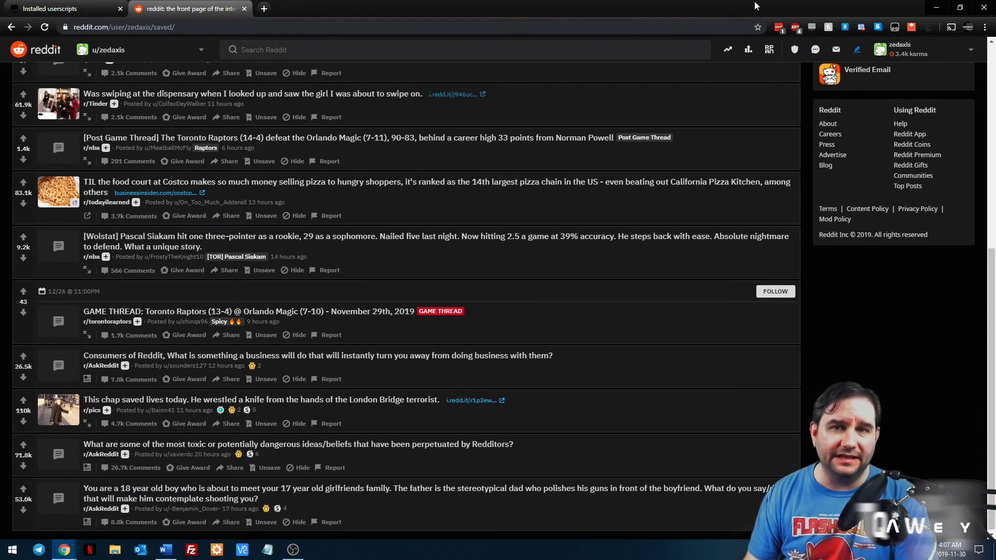
{"action": "scroll", "coordinate": [592, 357], "scroll_direction": "up", "scroll_amount": 3}
{"action": "scroll", "coordinate": [585, 355], "scroll_direction": "up", "scroll_amount": 2}
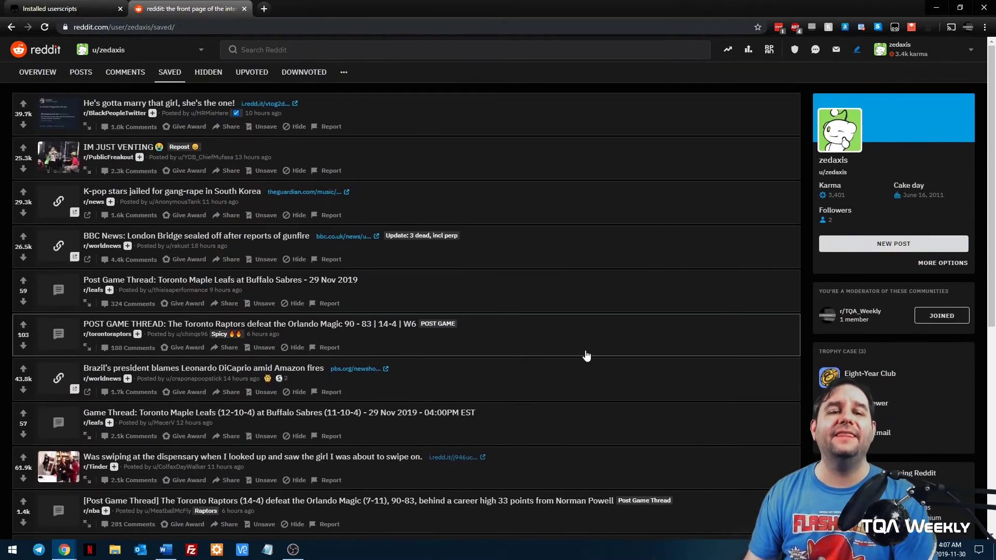
{"action": "left_click", "coordinate": [86, 7]}
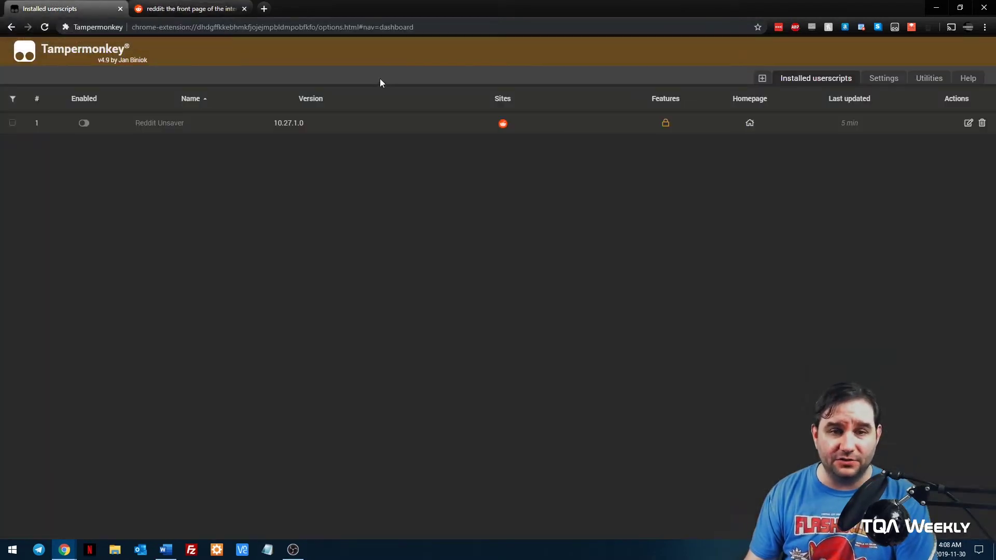
Step: Turn on the Enabled toggle for Reddit Unsaver in the installed userscripts list
{"action": "left_click", "coordinate": [85, 122]}
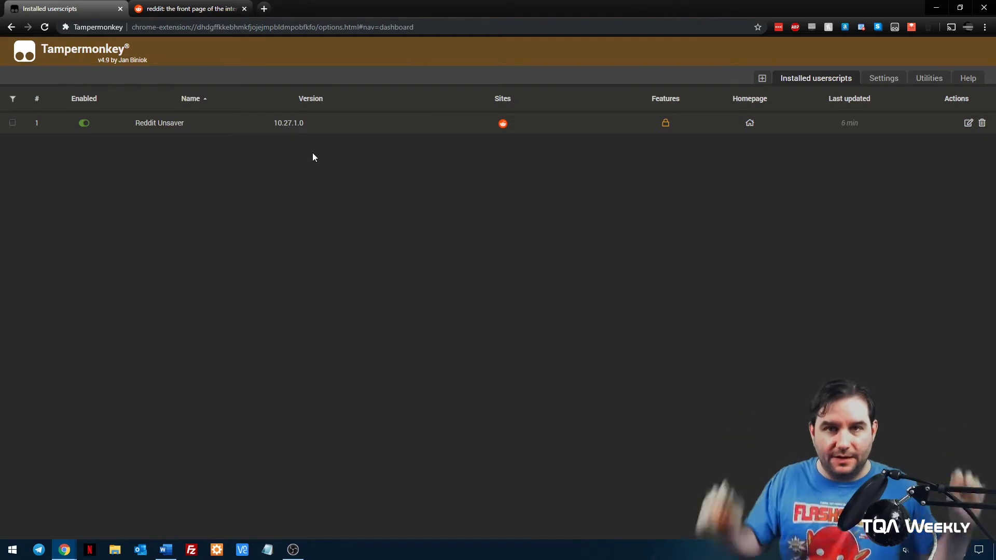
Step: Reload the Reddit saved page so Reddit Unsaver empties it, then disable the script
{"action": "left_click", "coordinate": [195, 8]}
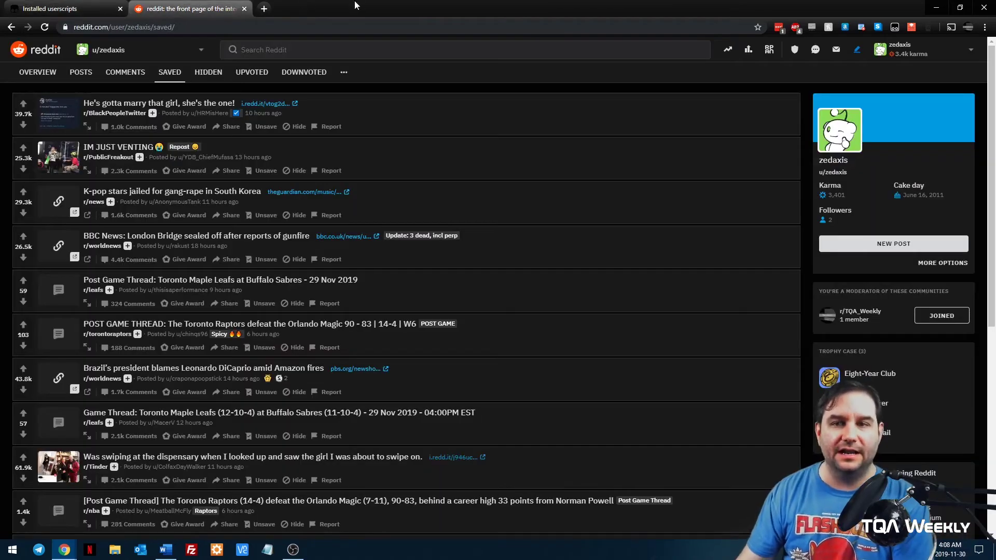
{"action": "key", "text": "F5"}
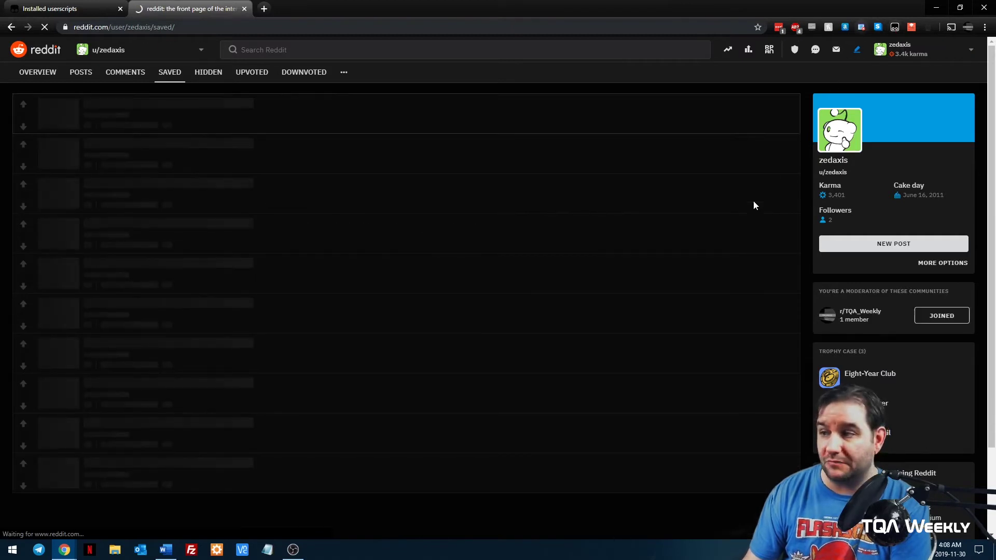
{"action": "left_click", "coordinate": [895, 29]}
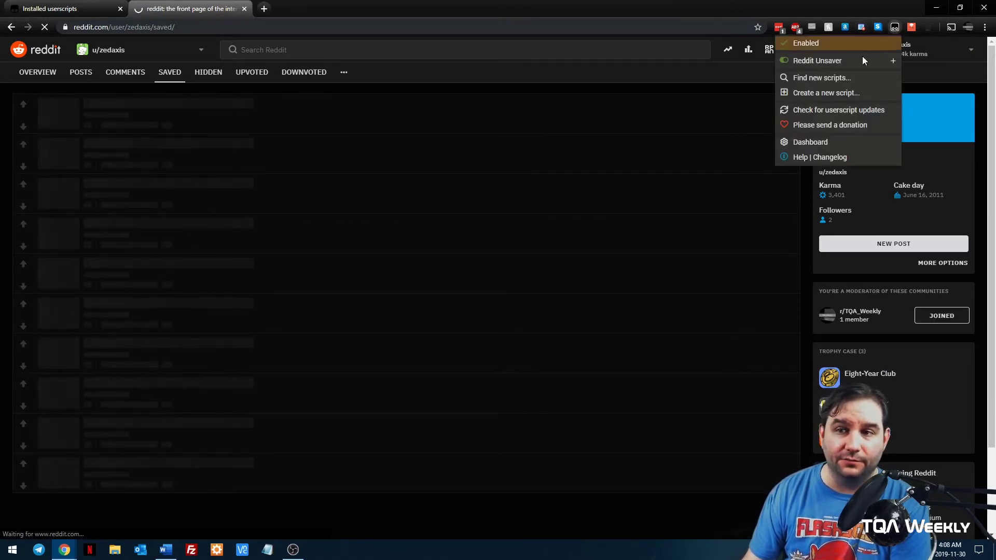
{"action": "left_click", "coordinate": [805, 63]}
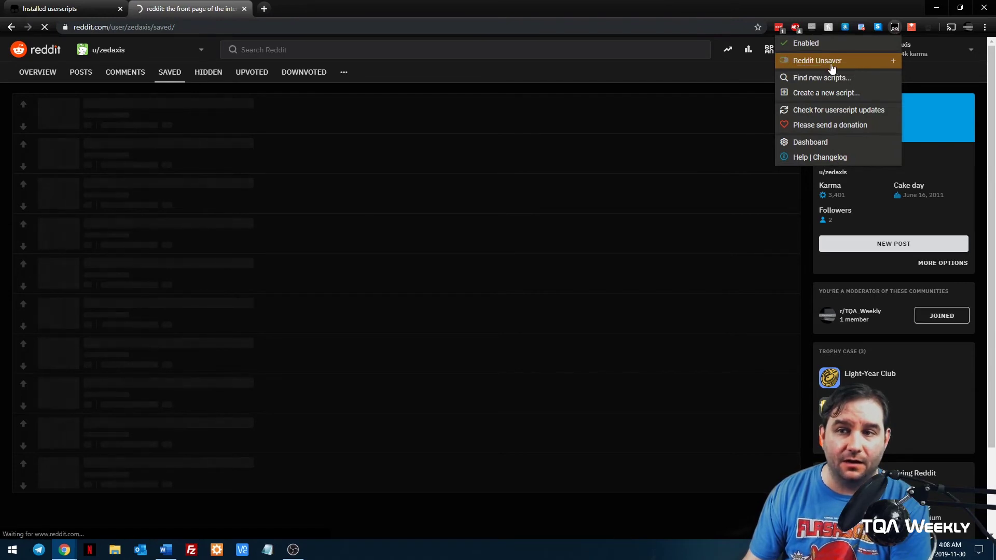
{"action": "left_click", "coordinate": [744, 226]}
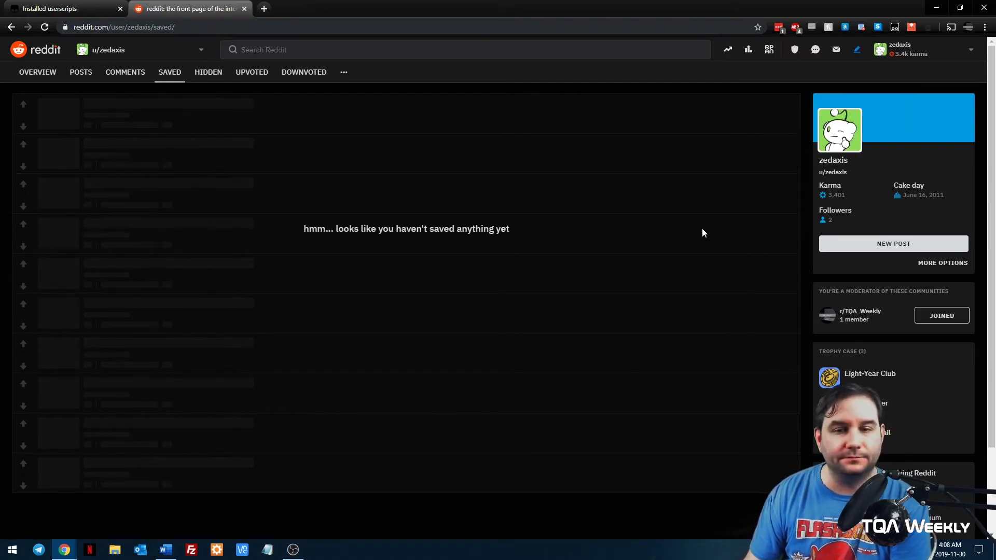